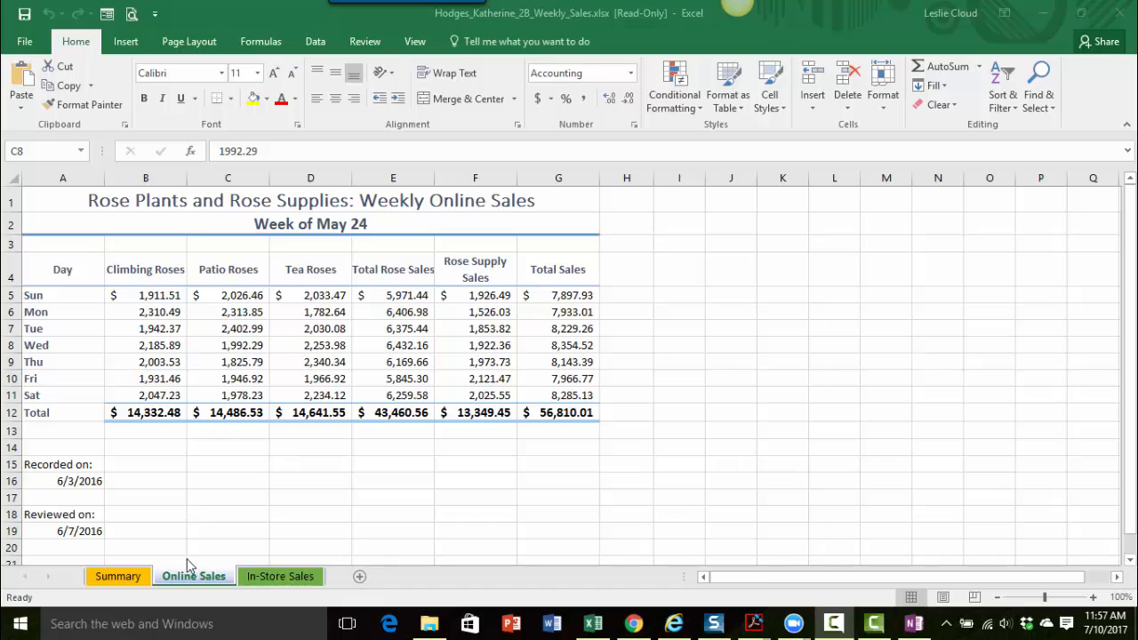
- Review the column headings in row 4 of the Online Sales sheet, from Patio Roses to Total Sales
{"action": "left_click", "coordinate": [278, 581]}
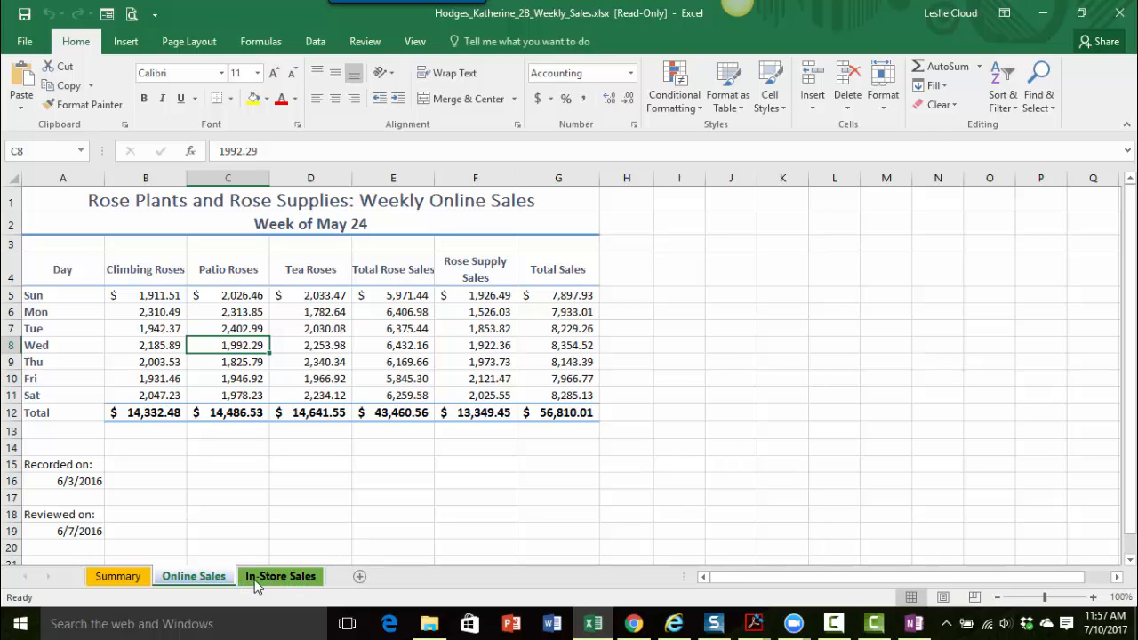
{"action": "left_click", "coordinate": [234, 273]}
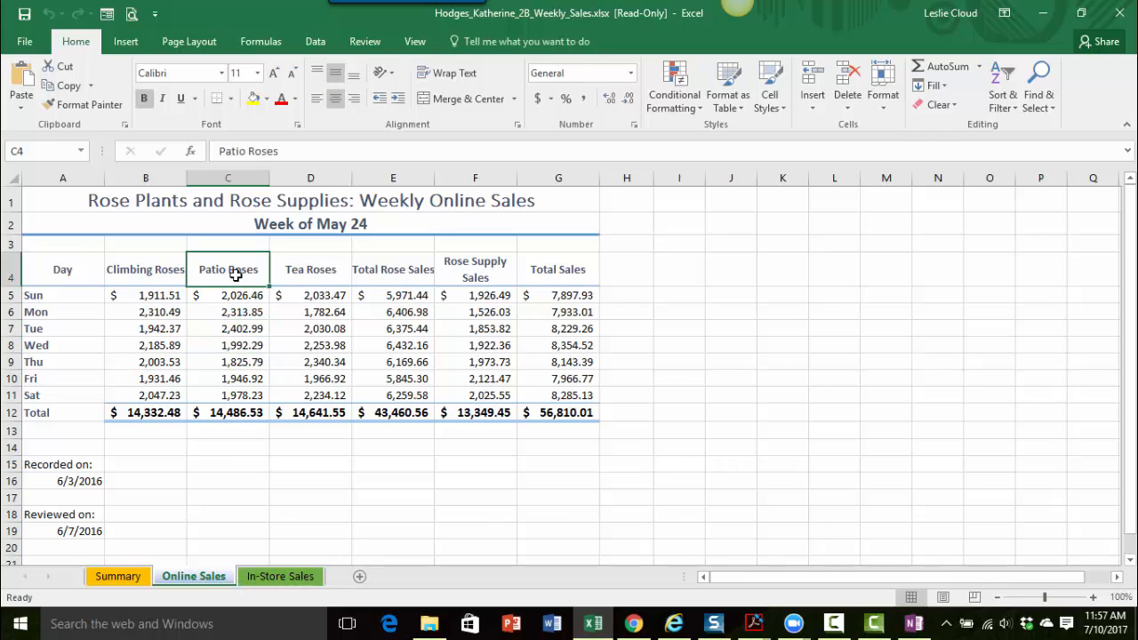
{"action": "left_click", "coordinate": [391, 271]}
{"action": "left_click", "coordinate": [476, 276]}
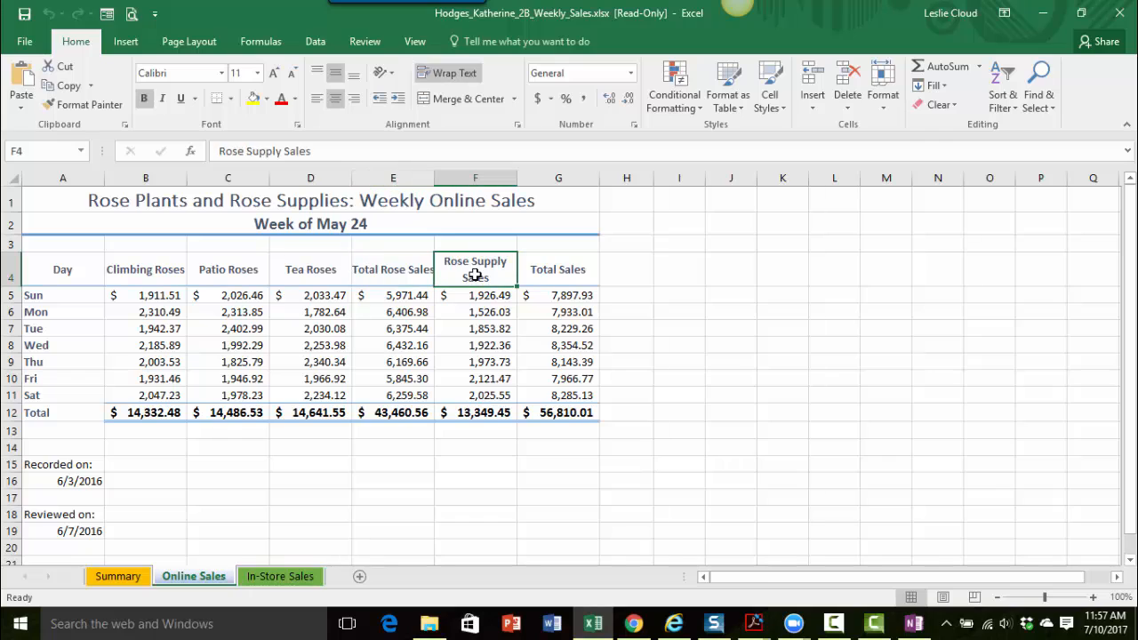
{"action": "left_click", "coordinate": [569, 272]}
{"action": "left_click", "coordinate": [489, 274]}
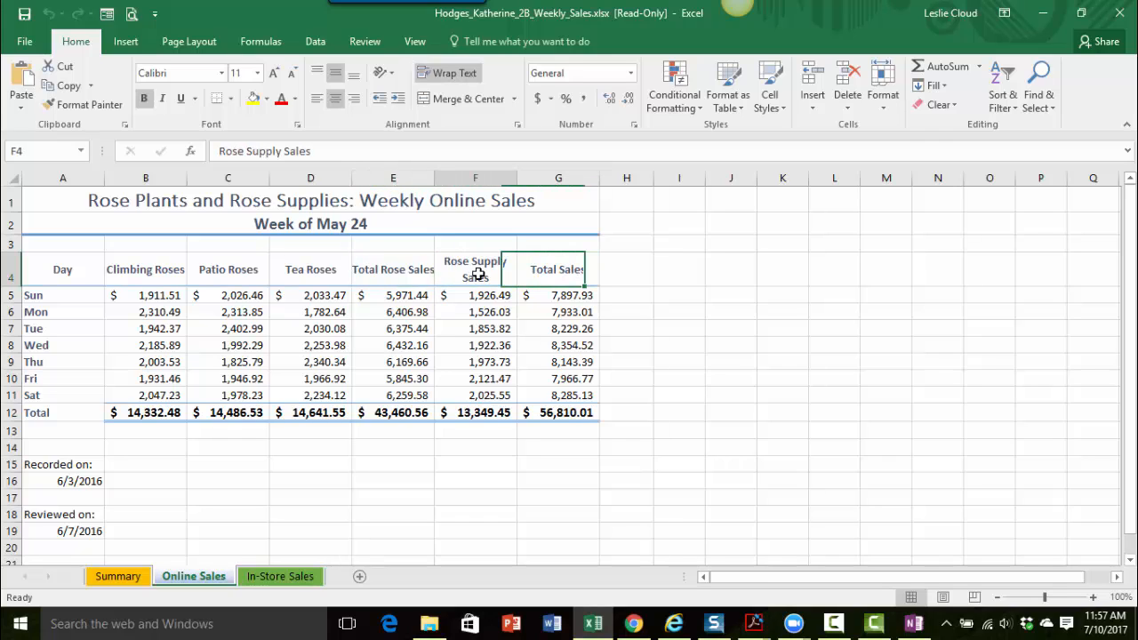
{"action": "left_click", "coordinate": [405, 273]}
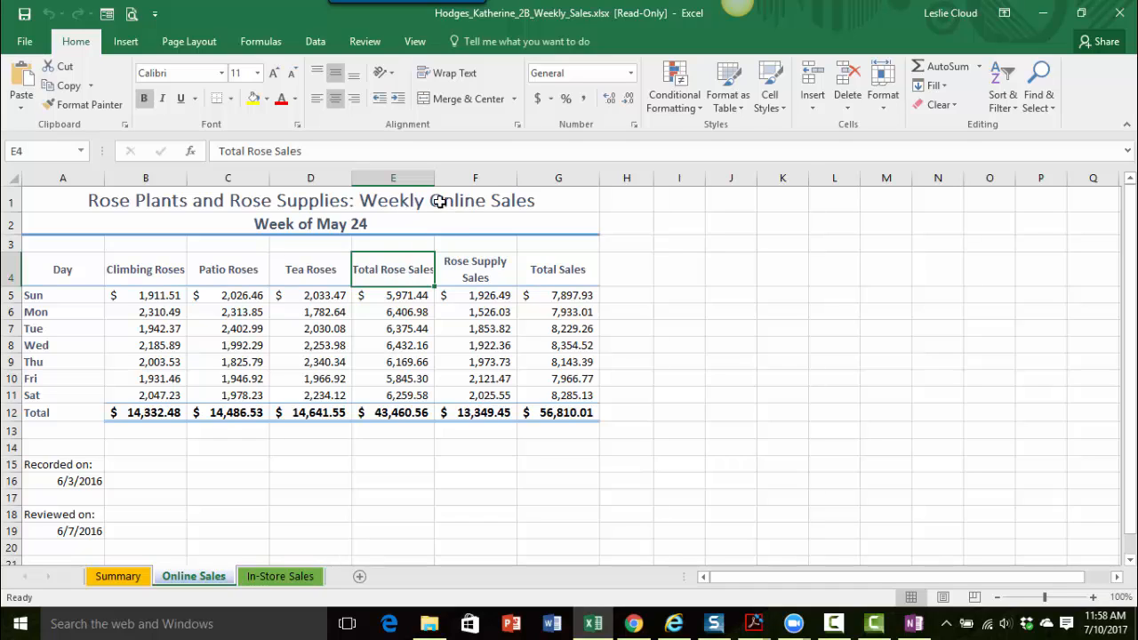
- Narrow column E slightly, try wrapping the Total Rose Sales heading in E4, and undo the wrapping
{"action": "left_click_drag", "start_coordinate": [436, 180], "coordinate": [433, 179]}
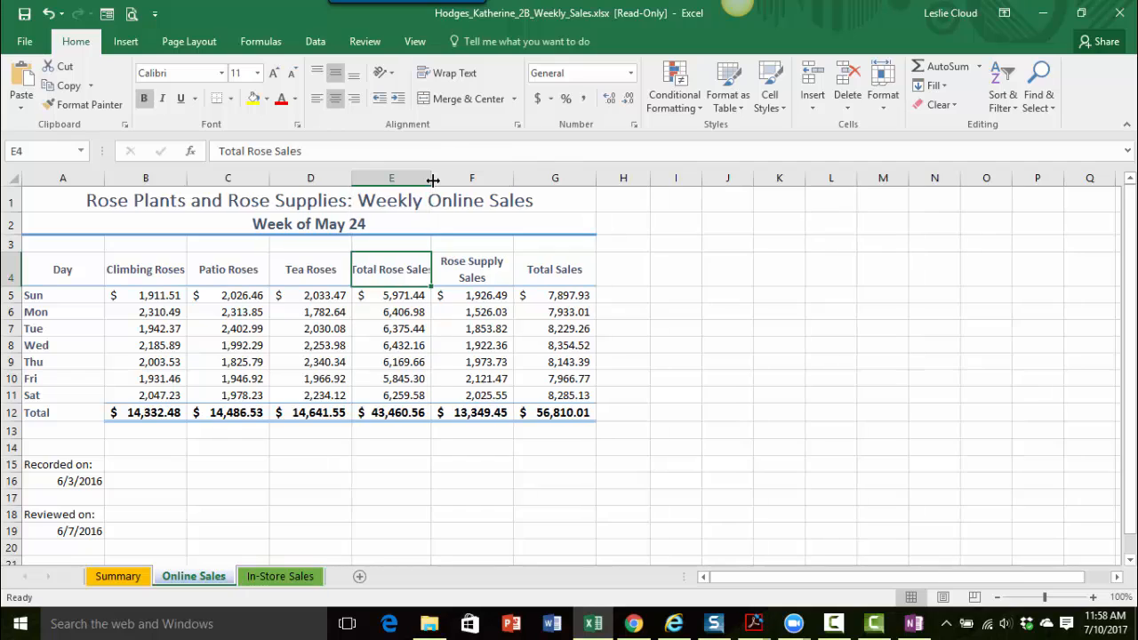
{"action": "left_click", "coordinate": [446, 77]}
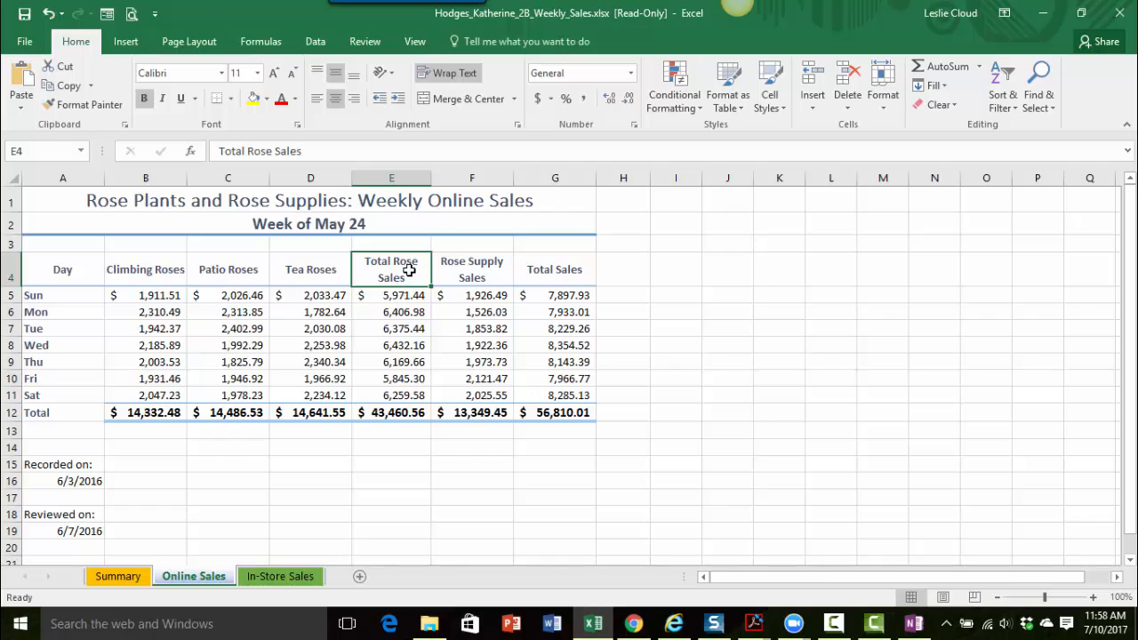
{"action": "left_click", "coordinate": [51, 16]}
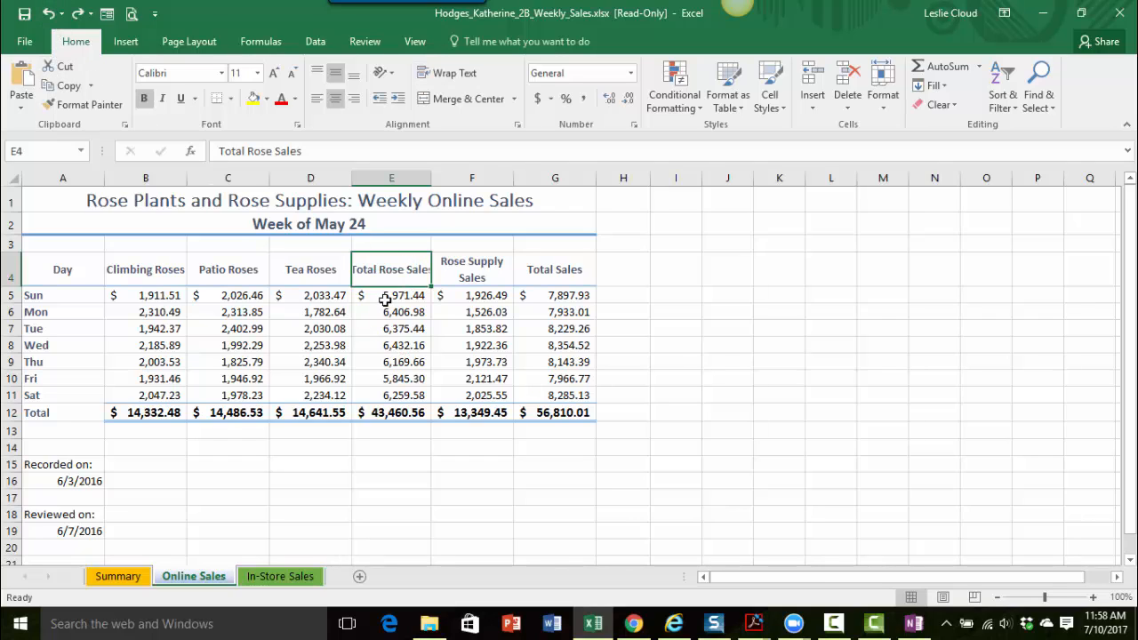
- Group the Online Sales and In-Store Sales sheets and narrow columns A through G to one equal width
{"action": "left_click", "coordinate": [145, 267]}
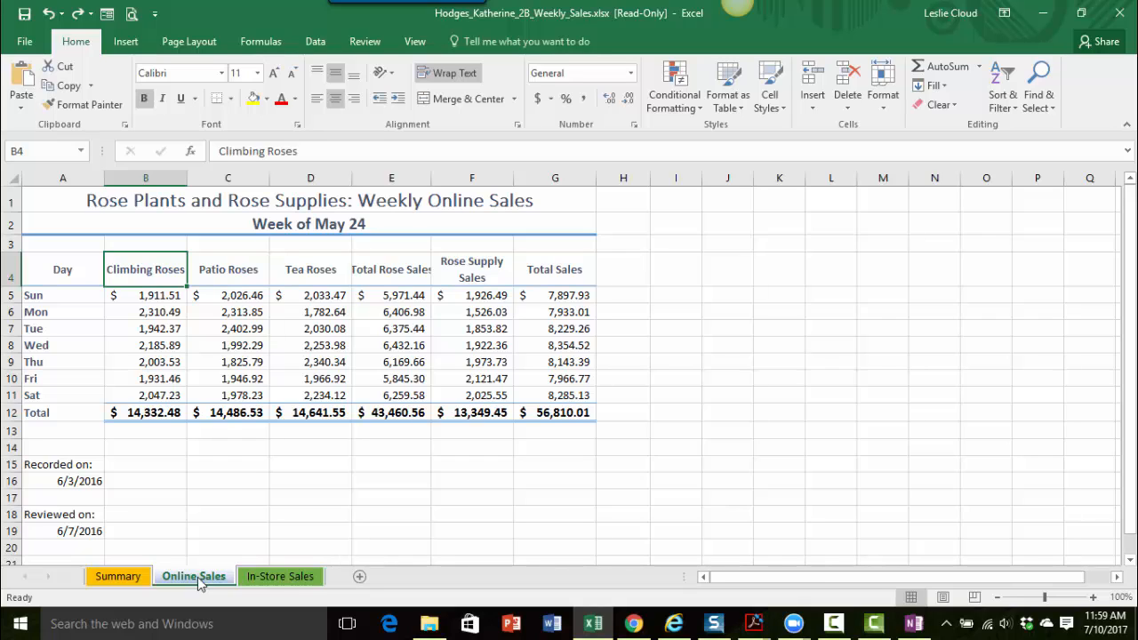
{"action": "left_click", "coordinate": [283, 578], "text": "ctrl"}
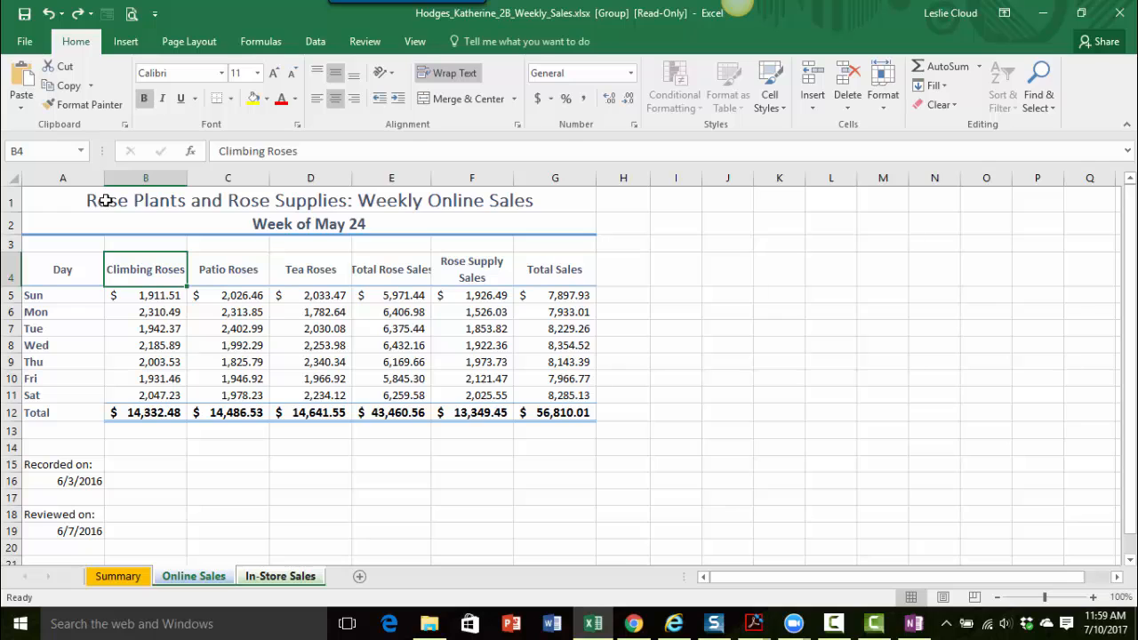
{"action": "left_click", "coordinate": [55, 174]}
{"action": "left_click_drag", "start_coordinate": [55, 173], "coordinate": [560, 174]}
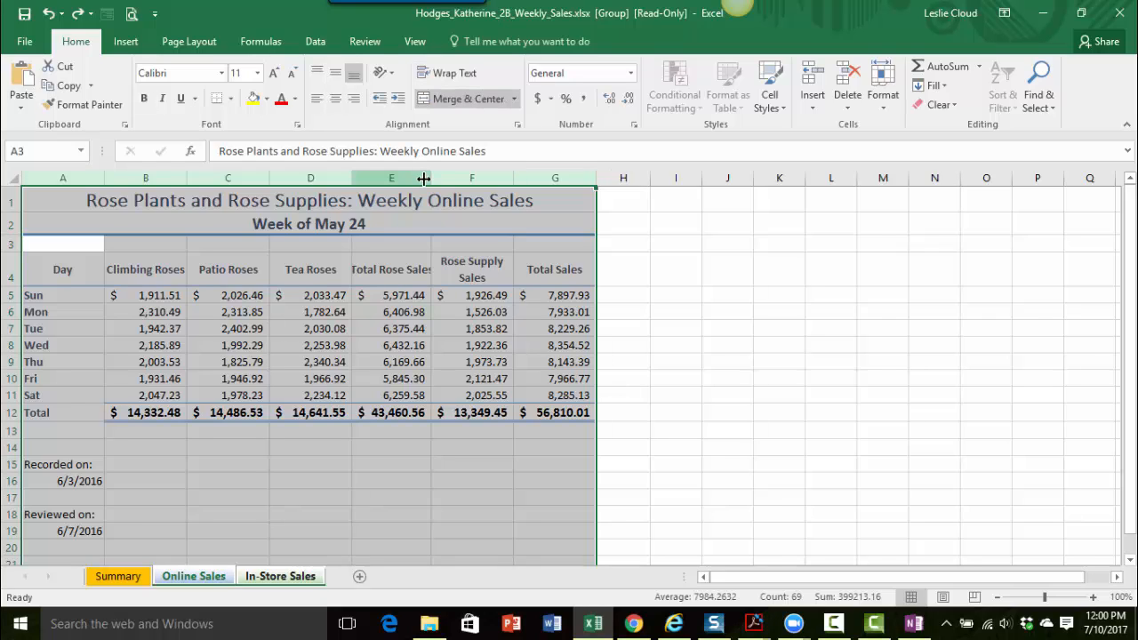
{"action": "left_click_drag", "start_coordinate": [430, 178], "coordinate": [423, 178]}
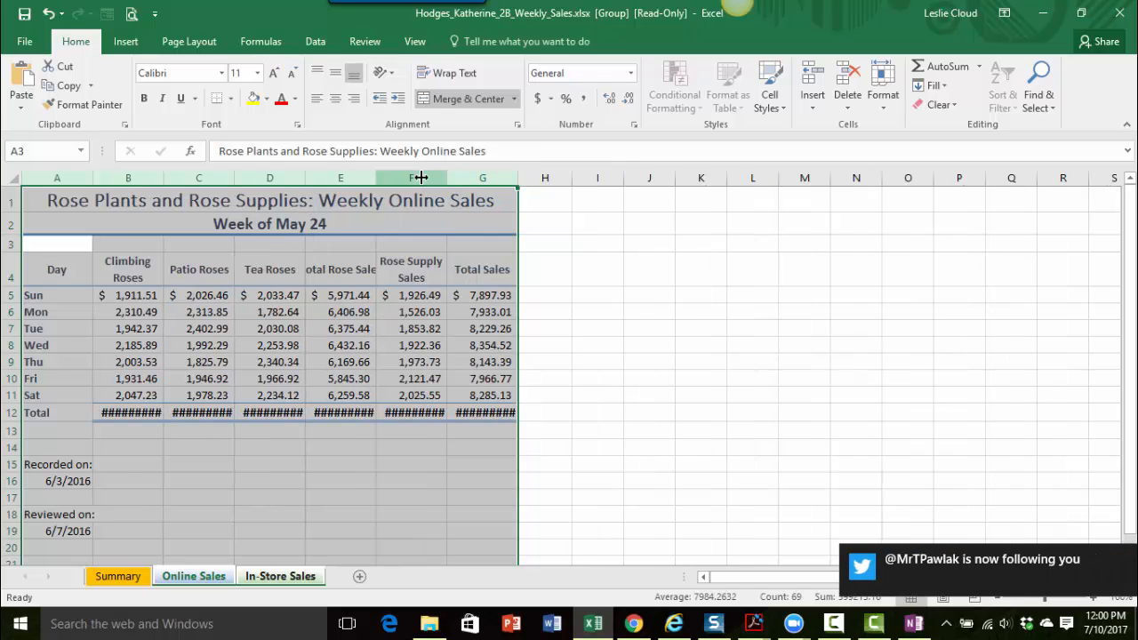
{"action": "left_click", "coordinate": [1123, 562]}
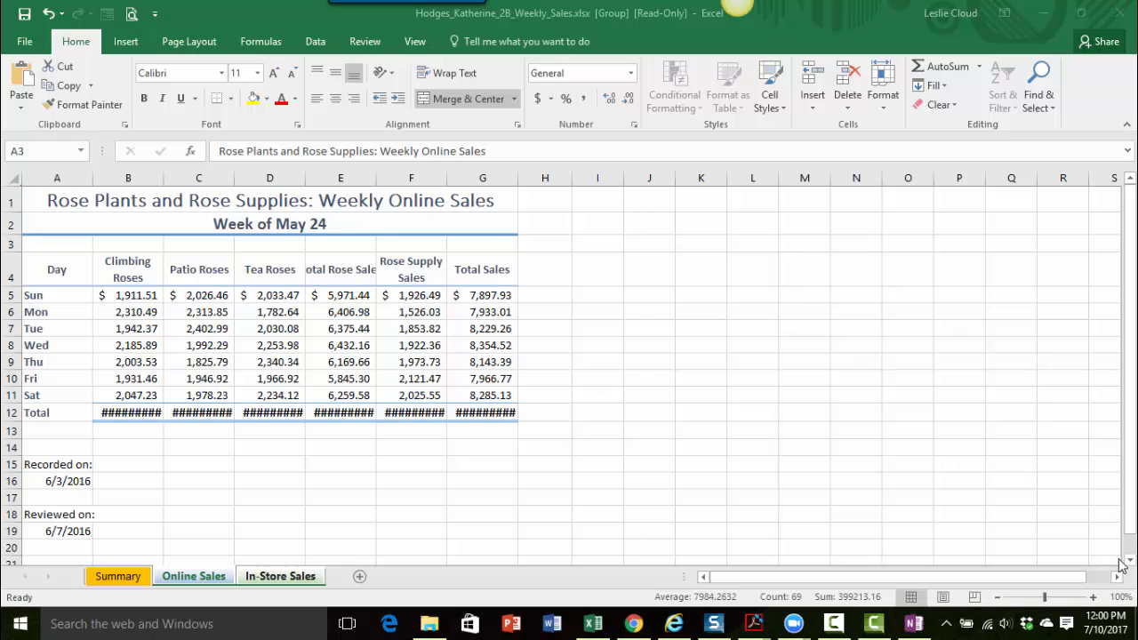
{"action": "left_click", "coordinate": [304, 177]}
{"action": "left_click_drag", "start_coordinate": [304, 177], "coordinate": [303, 177]}
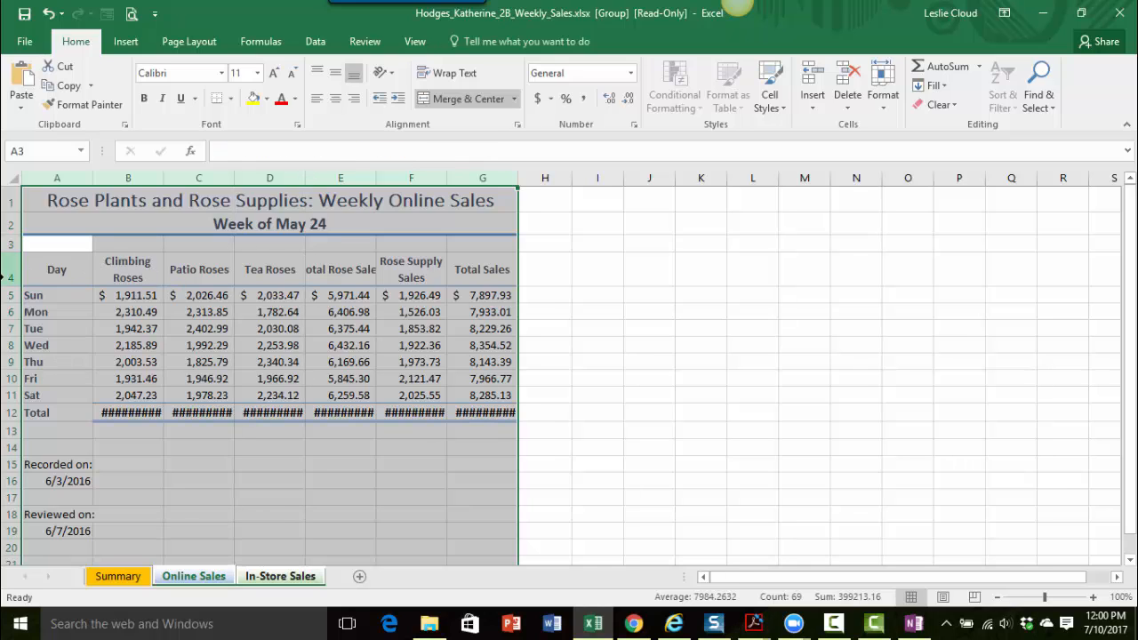
- Apply Wrap Text to all the column headings in A4:G4 on the grouped sheets
{"action": "left_click_drag", "start_coordinate": [42, 269], "coordinate": [489, 257]}
{"action": "left_click", "coordinate": [456, 75]}
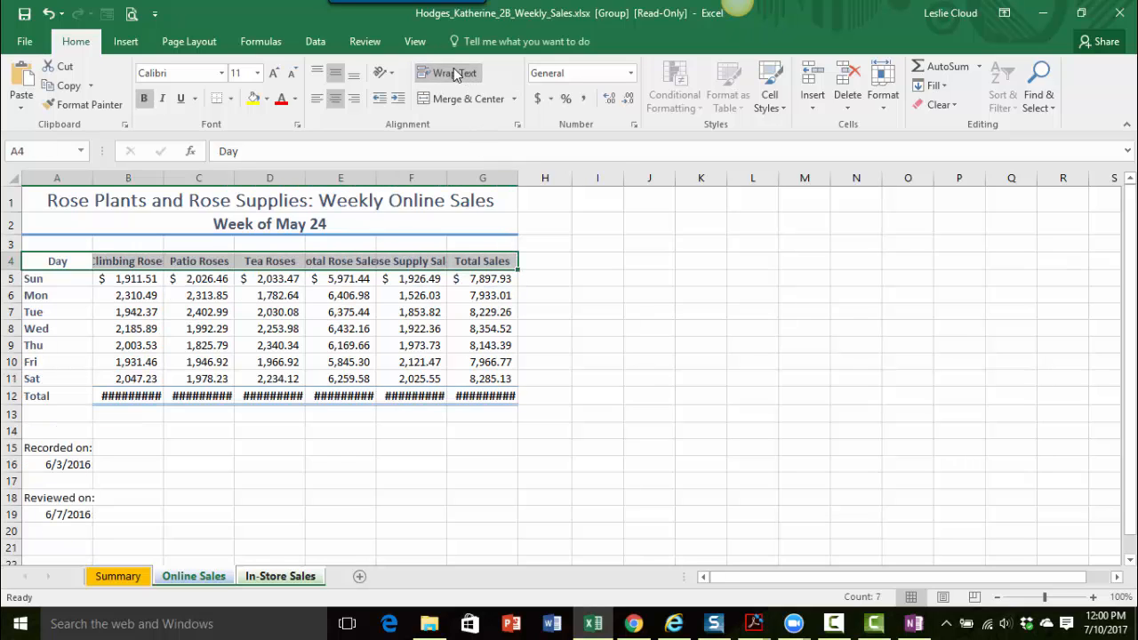
{"action": "left_click", "coordinate": [456, 75]}
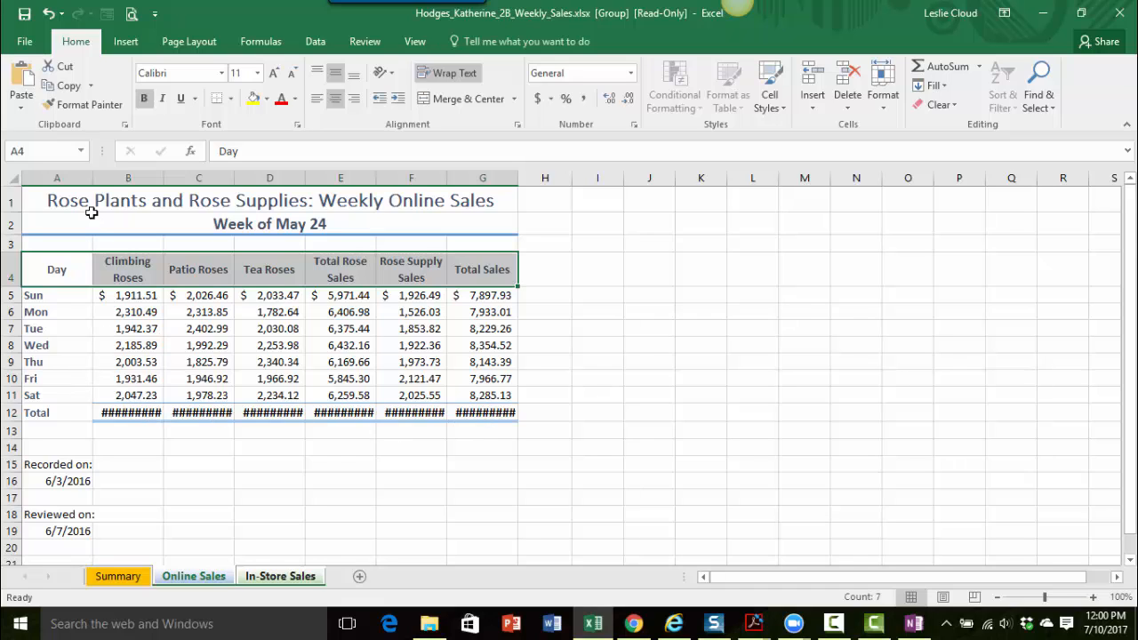
- AutoFit columns B through G on the grouped sheets to their contents
{"action": "left_click", "coordinate": [138, 179]}
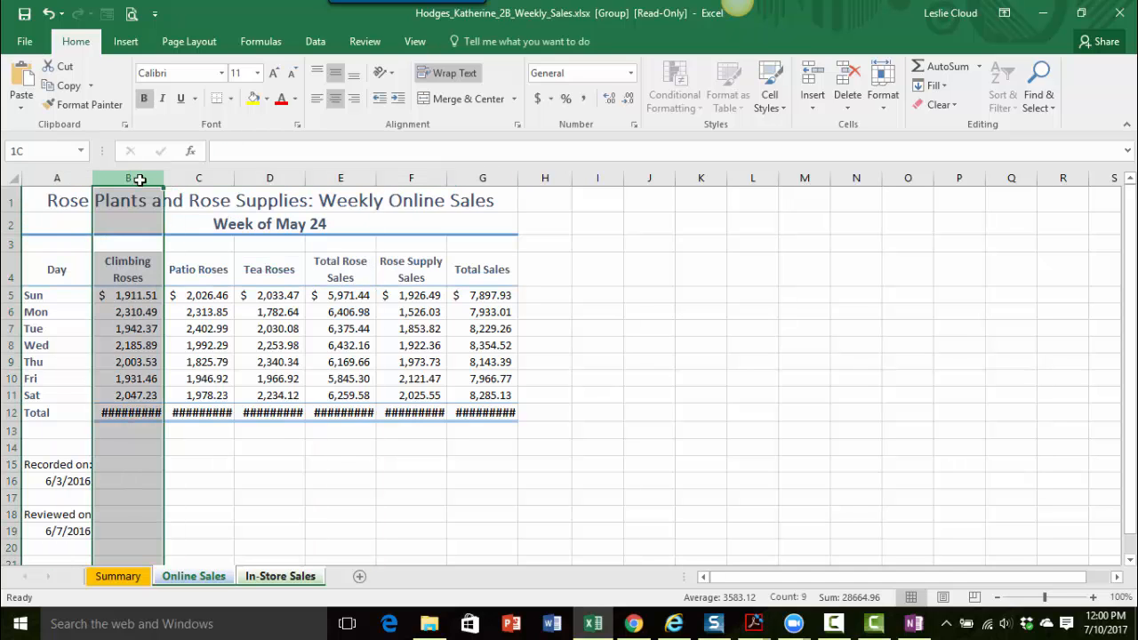
{"action": "left_click_drag", "start_coordinate": [140, 177], "coordinate": [466, 177]}
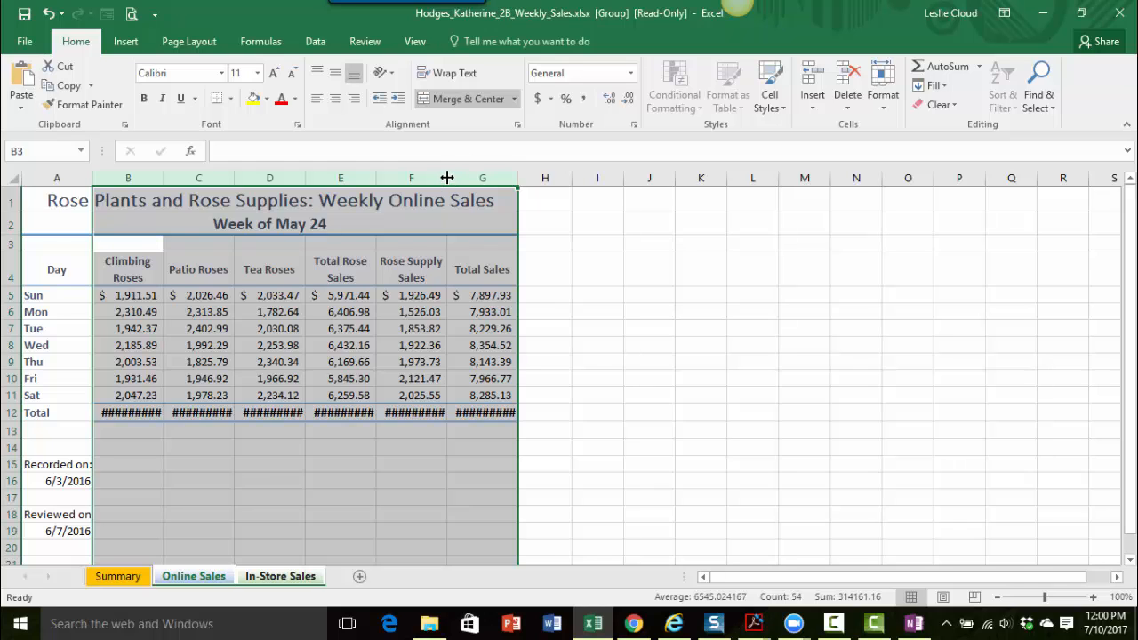
{"action": "double_click", "coordinate": [447, 178]}
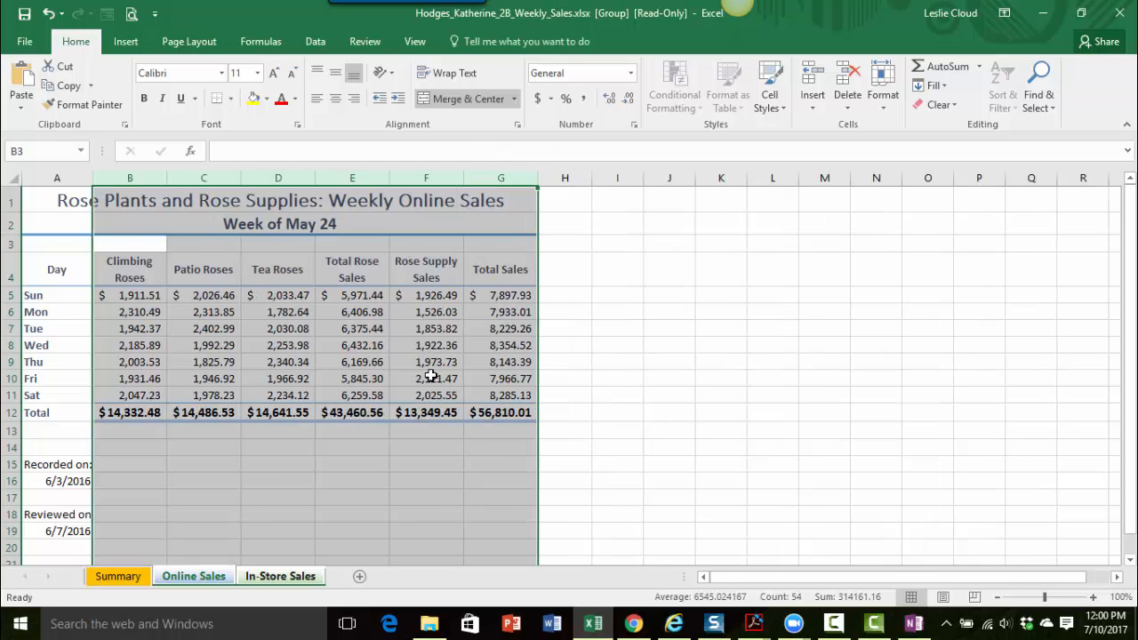
{"action": "left_click", "coordinate": [435, 467]}
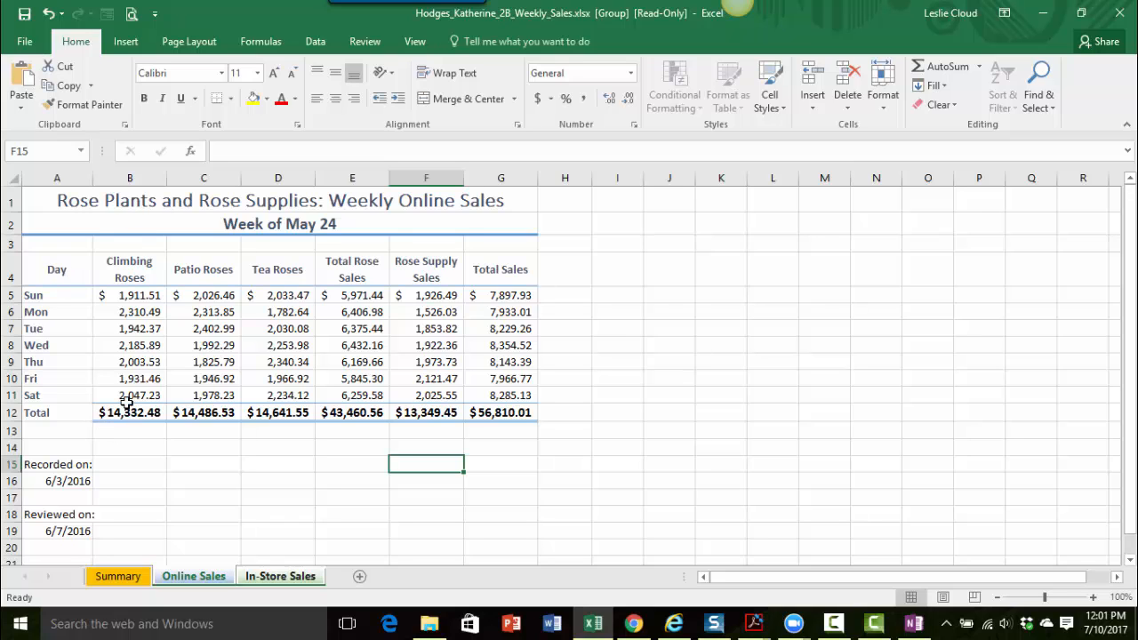
- Examine the widths of columns B through G and the wrapping of each heading in row 4
{"action": "left_click_drag", "start_coordinate": [129, 177], "coordinate": [501, 178]}
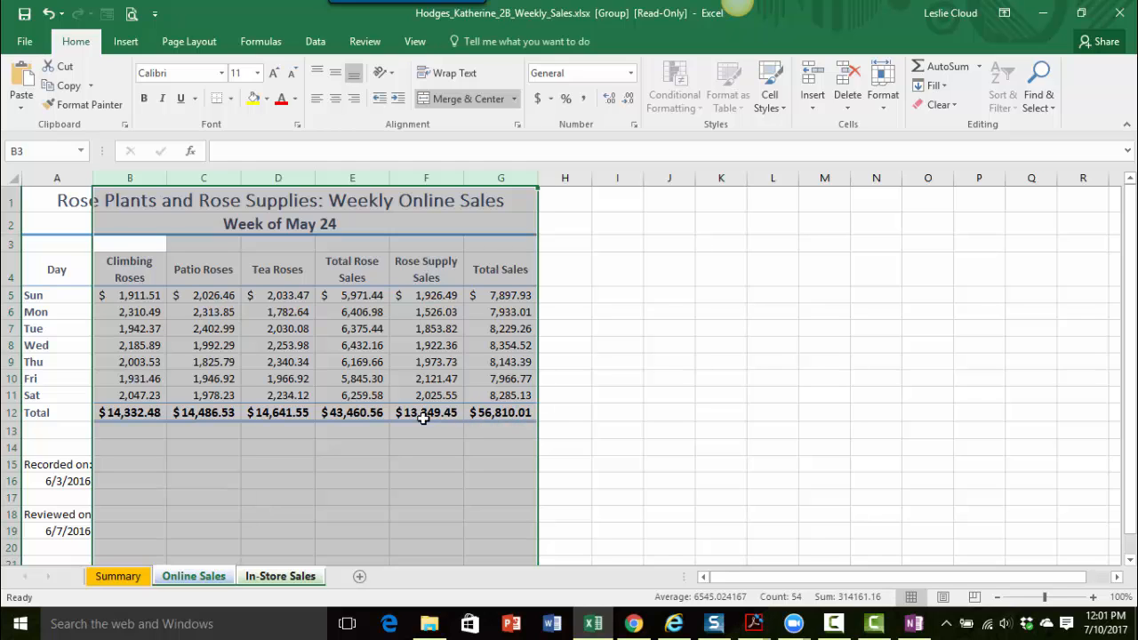
{"action": "left_click", "coordinate": [156, 463]}
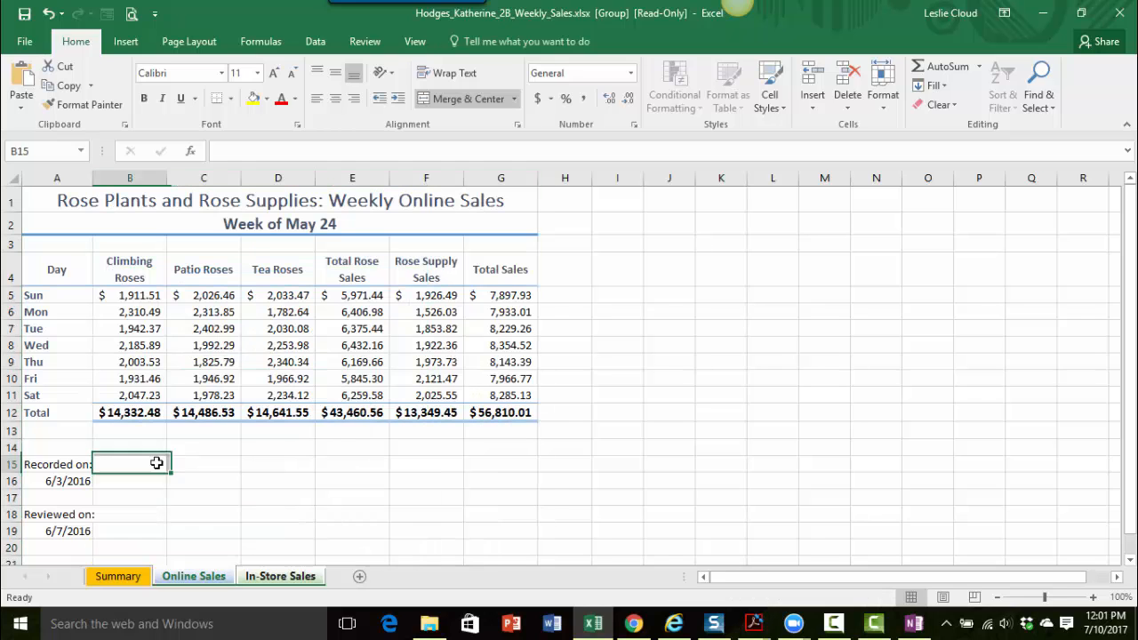
{"action": "left_click", "coordinate": [129, 278]}
{"action": "left_click", "coordinate": [204, 270]}
{"action": "left_click", "coordinate": [279, 271]}
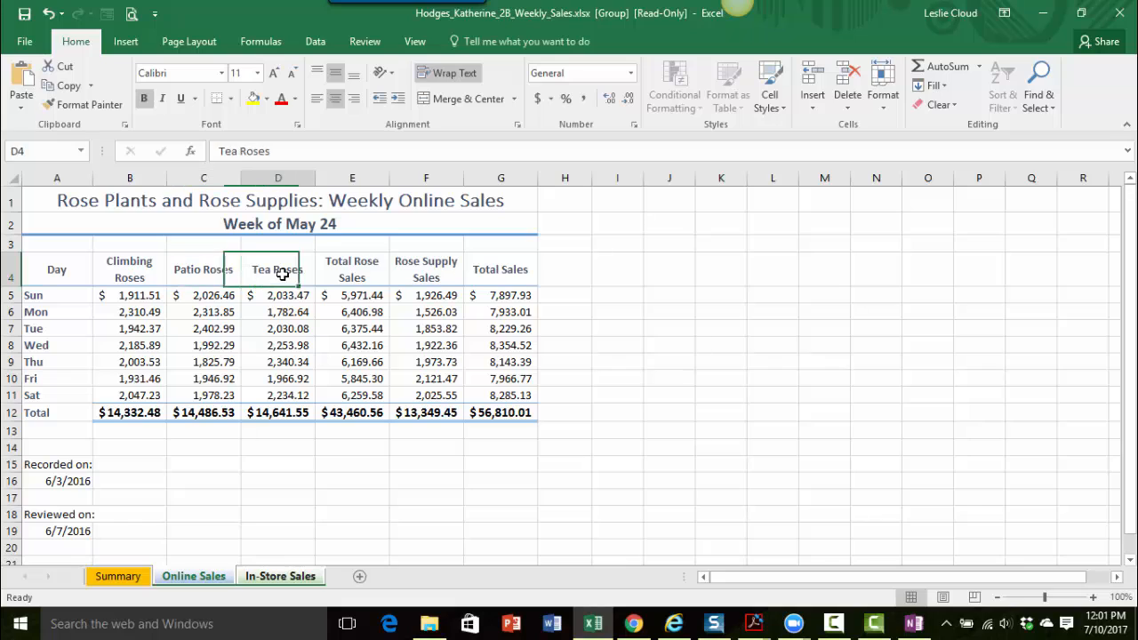
{"action": "left_click", "coordinate": [349, 274]}
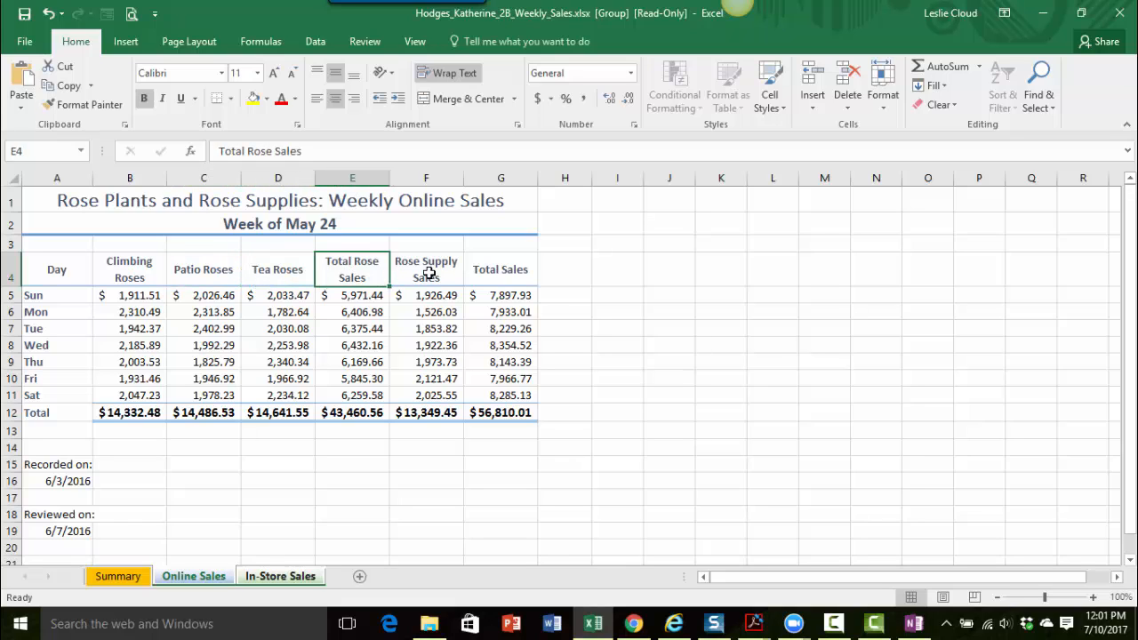
{"action": "left_click", "coordinate": [429, 274]}
{"action": "left_click", "coordinate": [494, 269]}
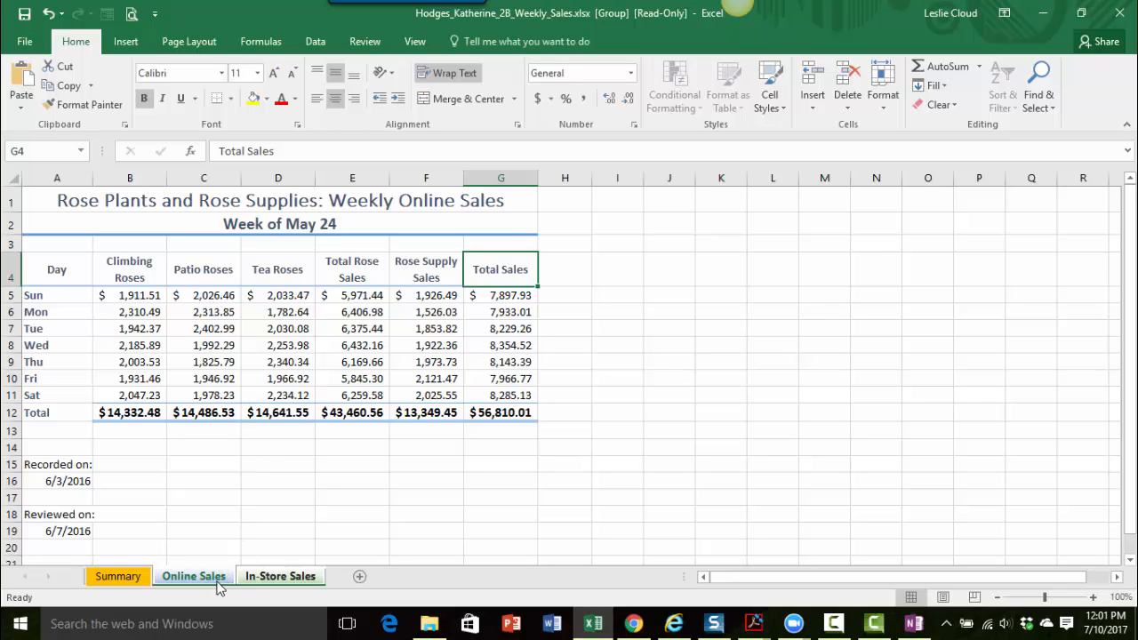
- Ungroup the sheets and check the formatting on the Online Sales and In-Store Sales sheets individually
{"action": "left_click", "coordinate": [117, 577]}
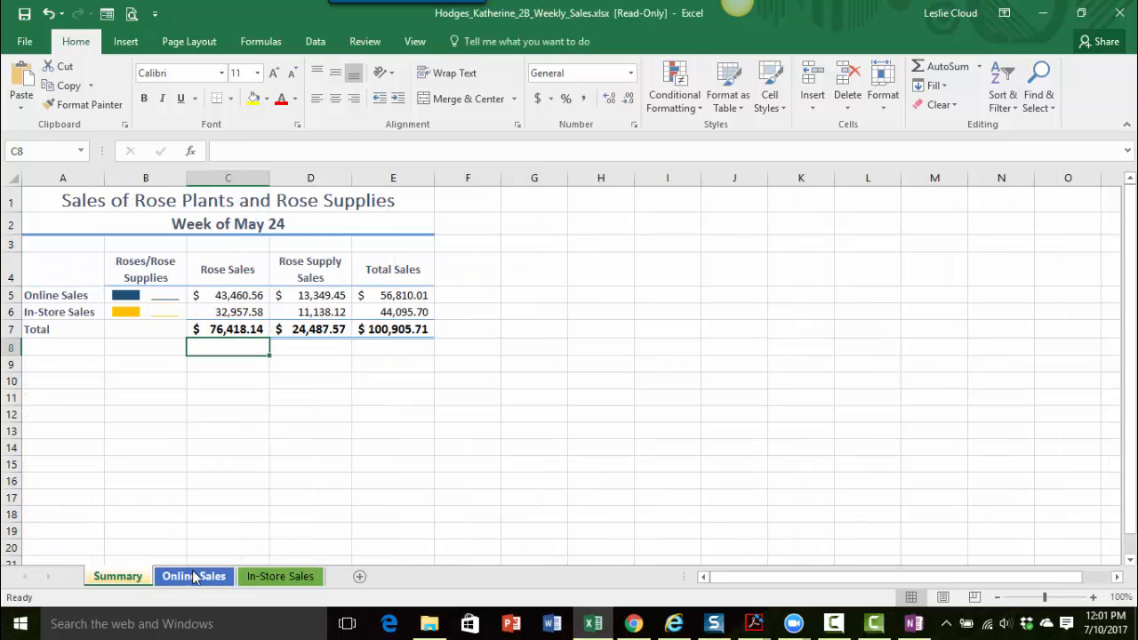
{"action": "left_click", "coordinate": [194, 577]}
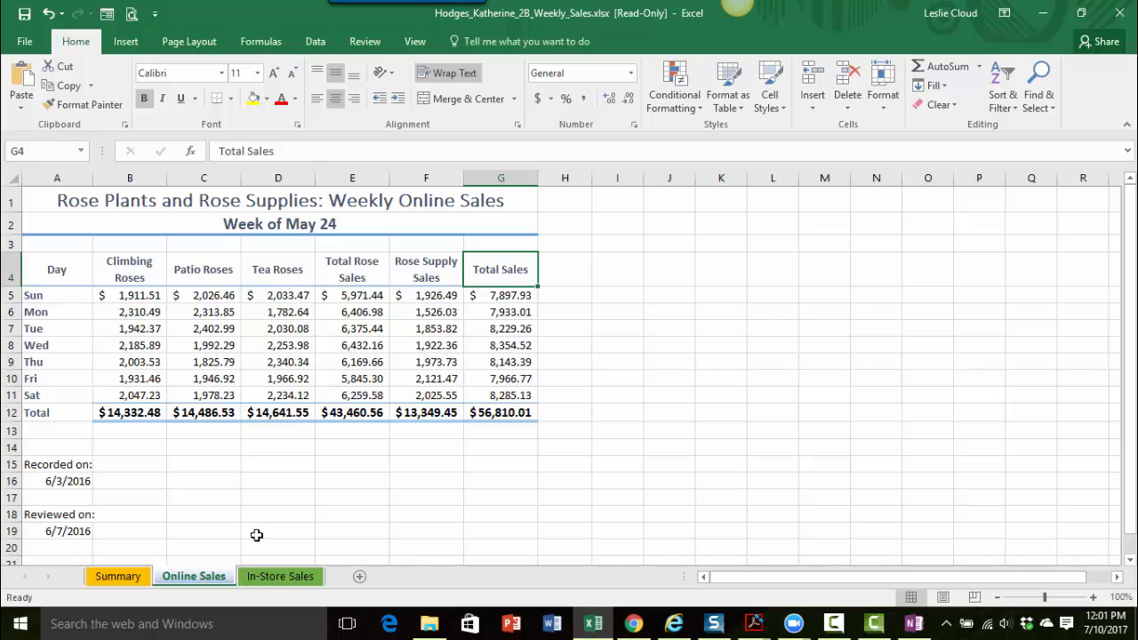
{"action": "left_click", "coordinate": [284, 578]}
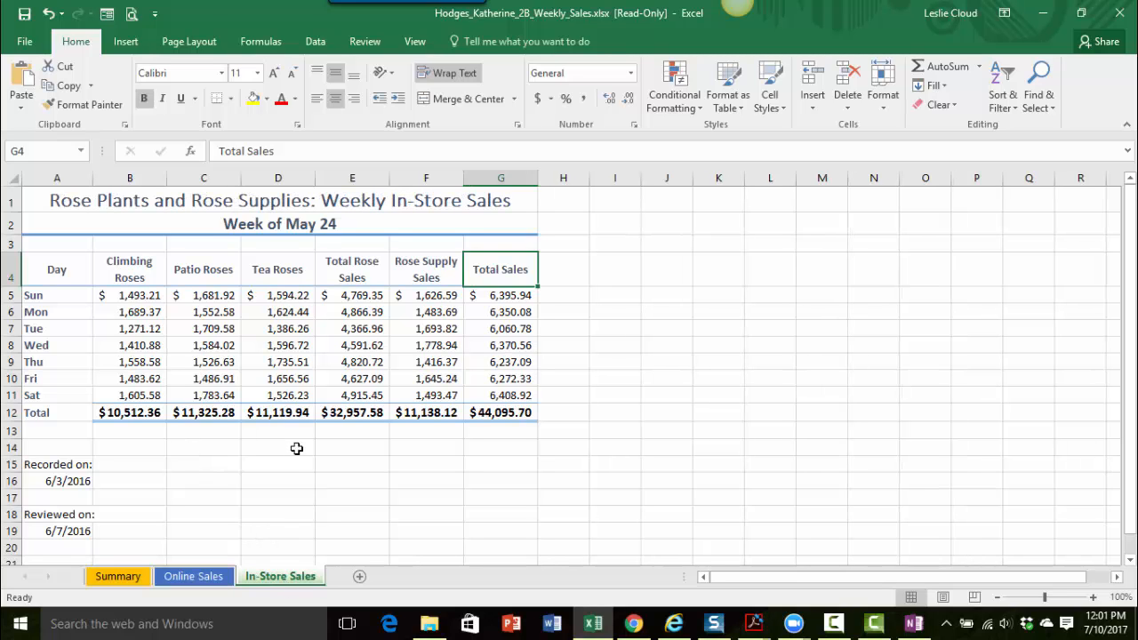